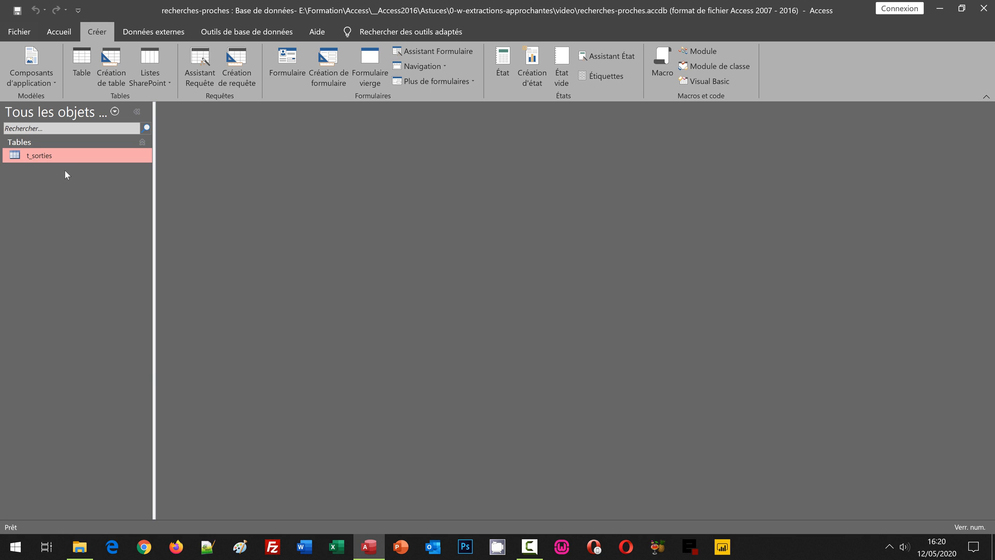
- Open the t_sorties table, examine its department, activity and city fields, and close it
{"action": "double_click", "coordinate": [63, 154]}
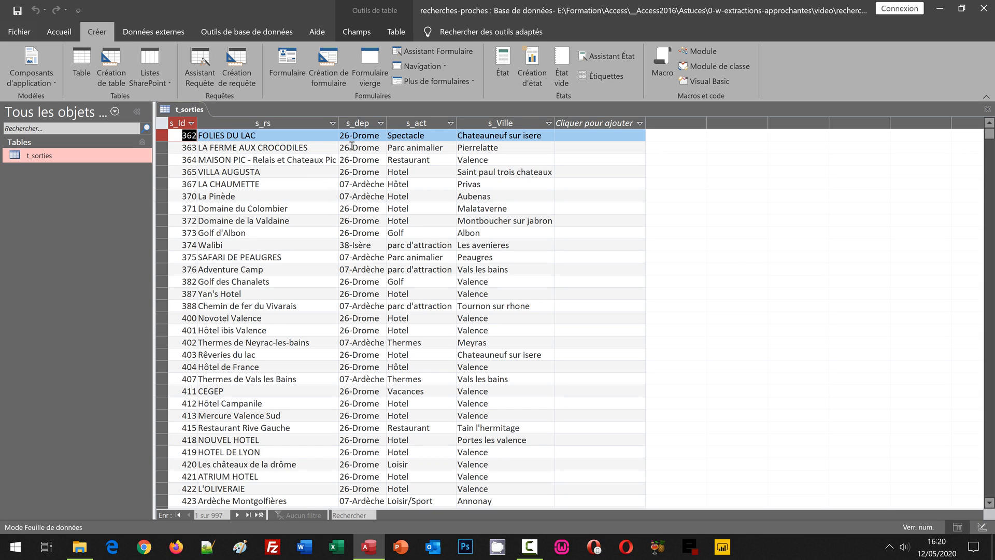
{"action": "left_click", "coordinate": [363, 122]}
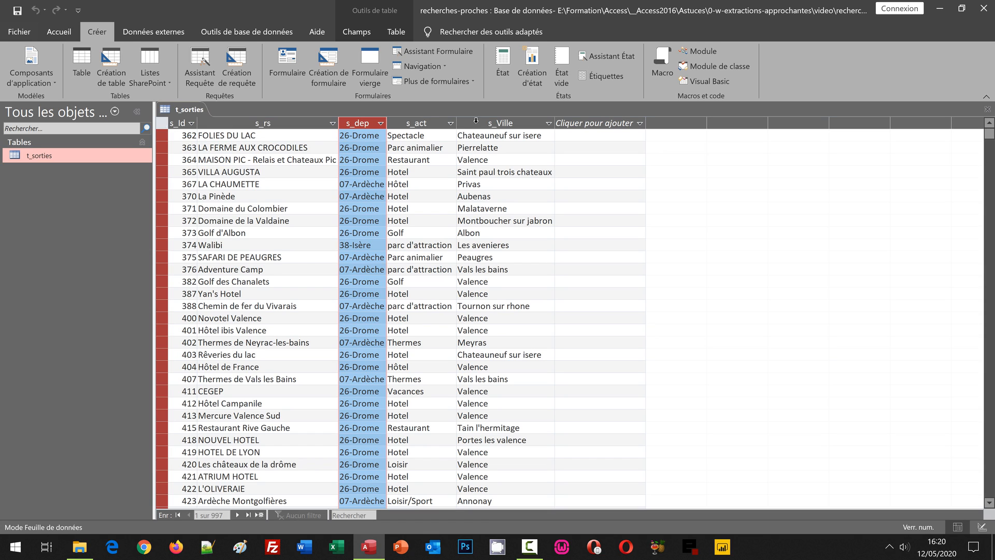
{"action": "left_click", "coordinate": [987, 109]}
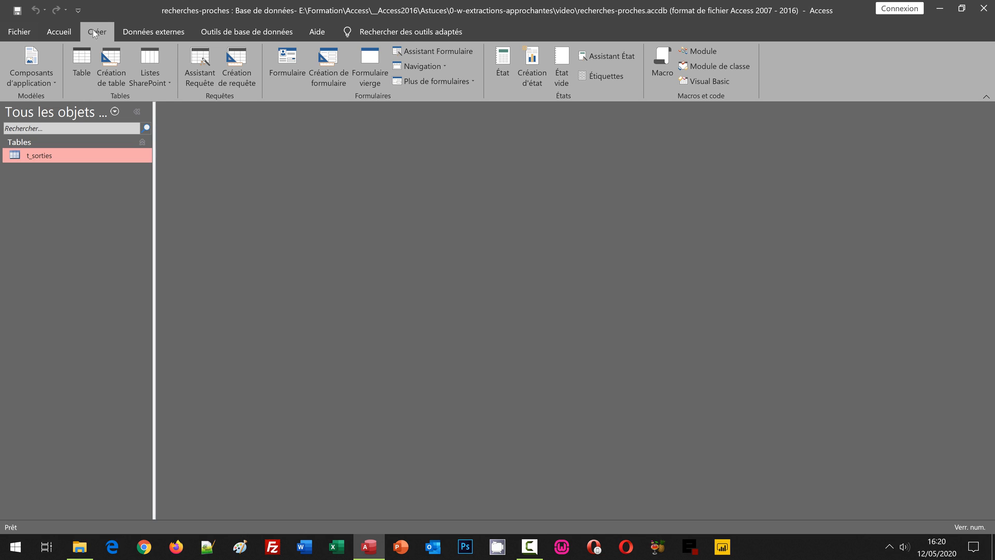
- Create a new query in design view, add the t_sorties table and reposition its field list
{"action": "left_click", "coordinate": [245, 76]}
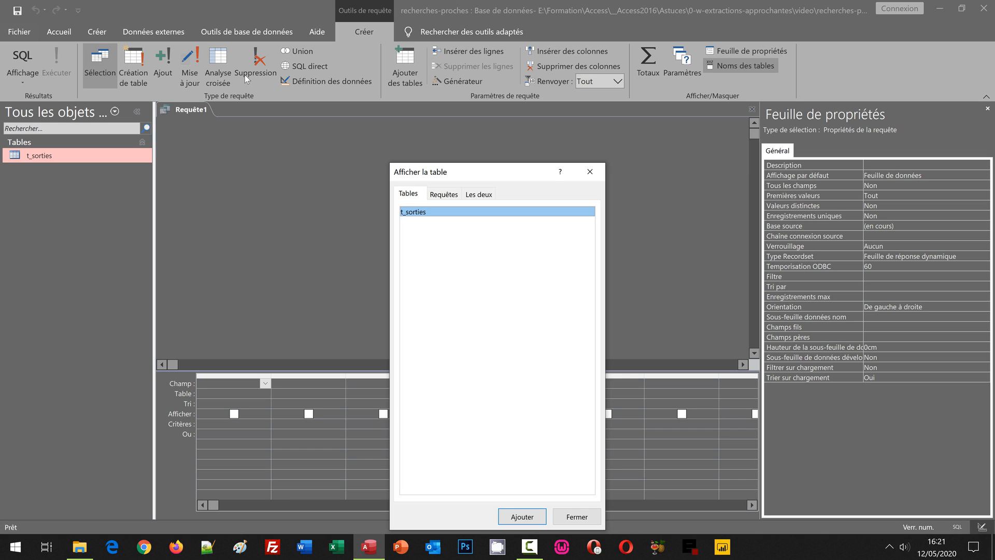
{"action": "left_click", "coordinate": [523, 518]}
{"action": "left_click", "coordinate": [577, 517]}
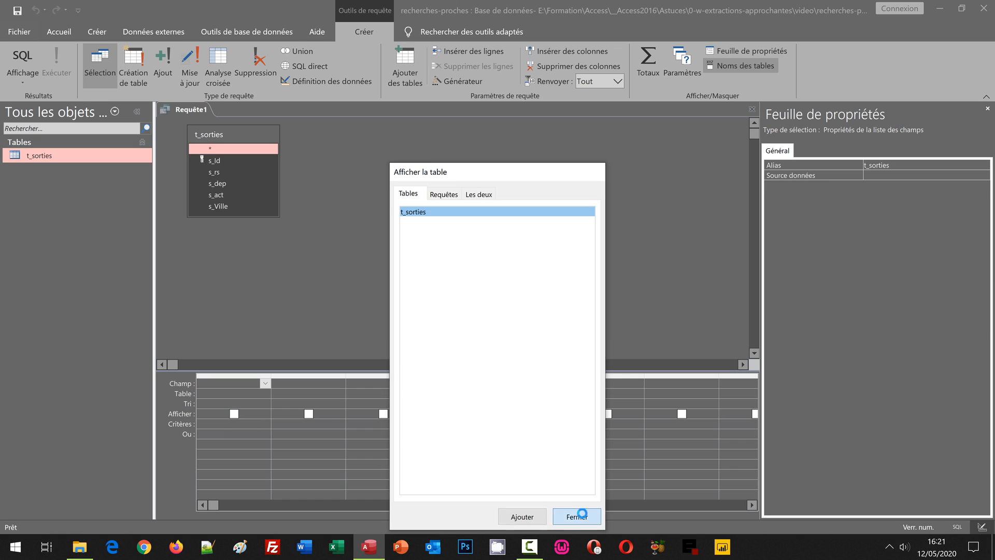
{"action": "left_click_drag", "start_coordinate": [249, 130], "coordinate": [266, 251]}
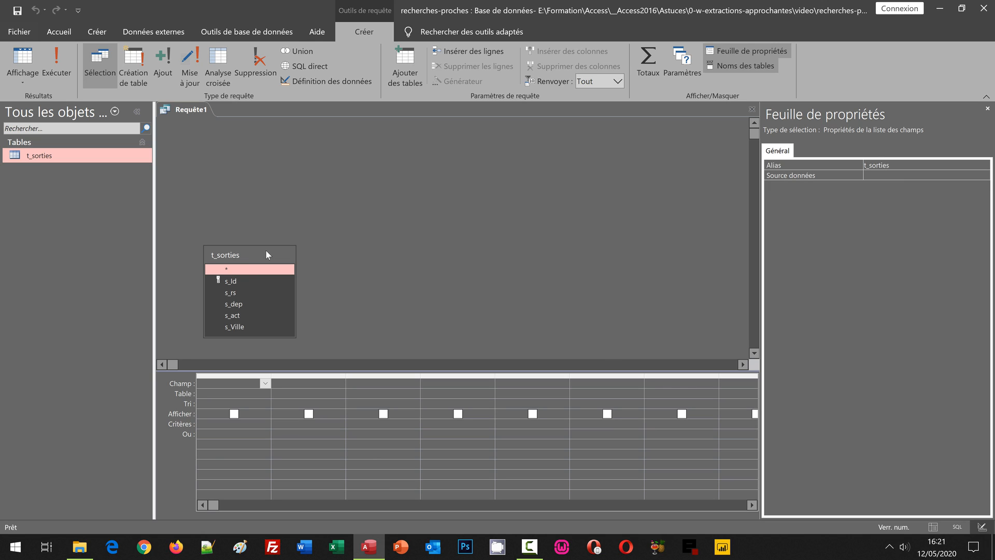
- Add all five t_sorties fields, s_Id through s_Ville, to the query grid
{"action": "left_click", "coordinate": [238, 280]}
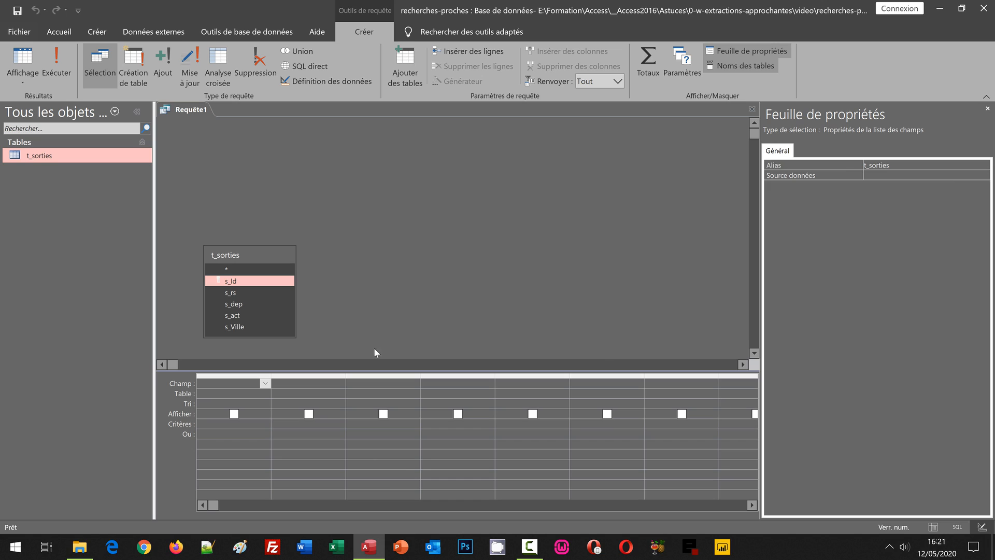
{"action": "left_click", "coordinate": [232, 327], "text": "shift"}
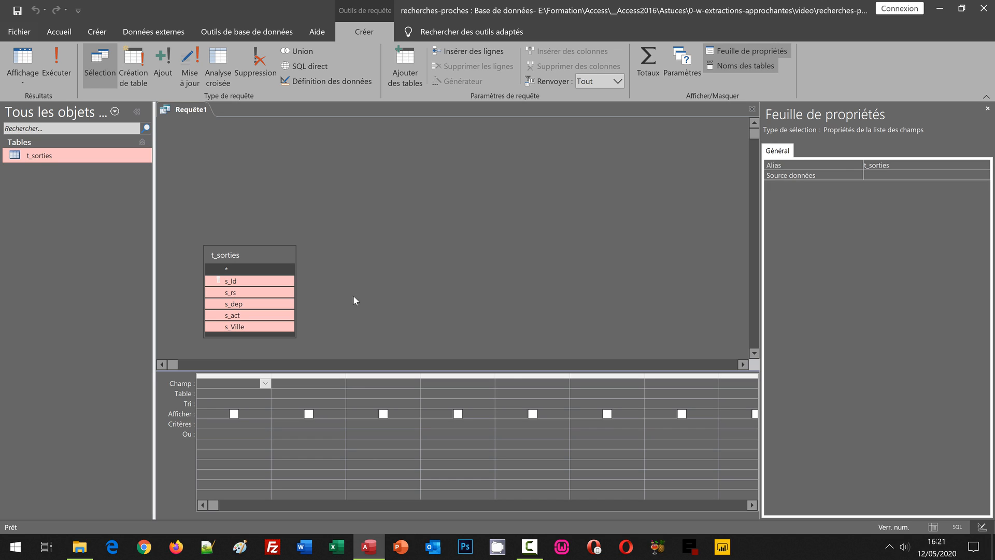
{"action": "left_click_drag", "start_coordinate": [245, 285], "coordinate": [250, 385]}
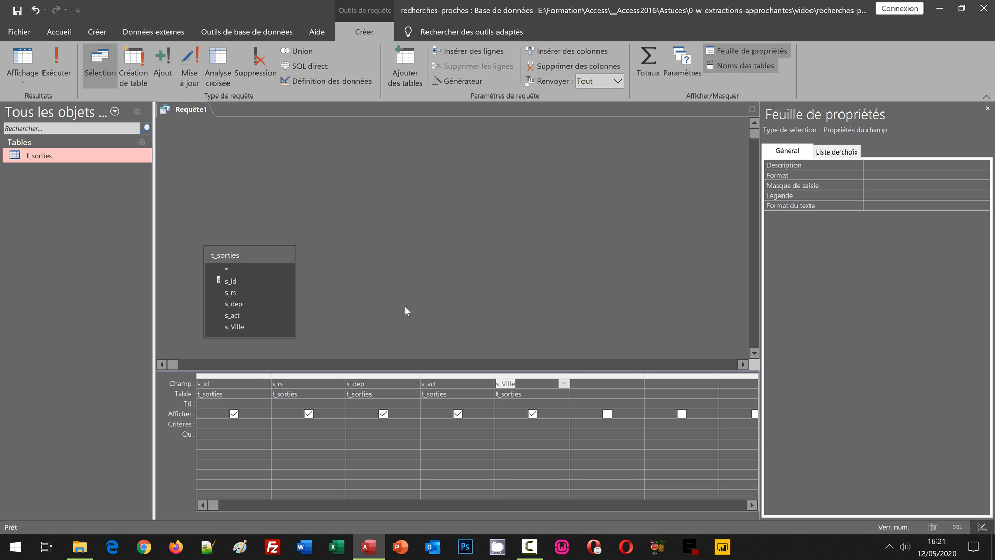
- Save the query as r_sorties
{"action": "key", "text": "ctrl+s"}
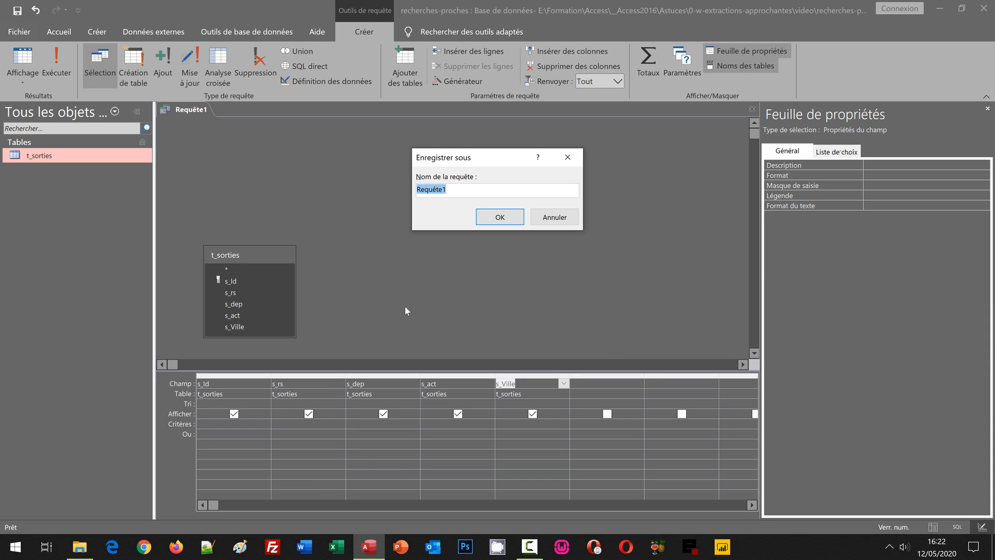
{"action": "type", "text": "r_sorties"}
{"action": "key", "text": "Return"}
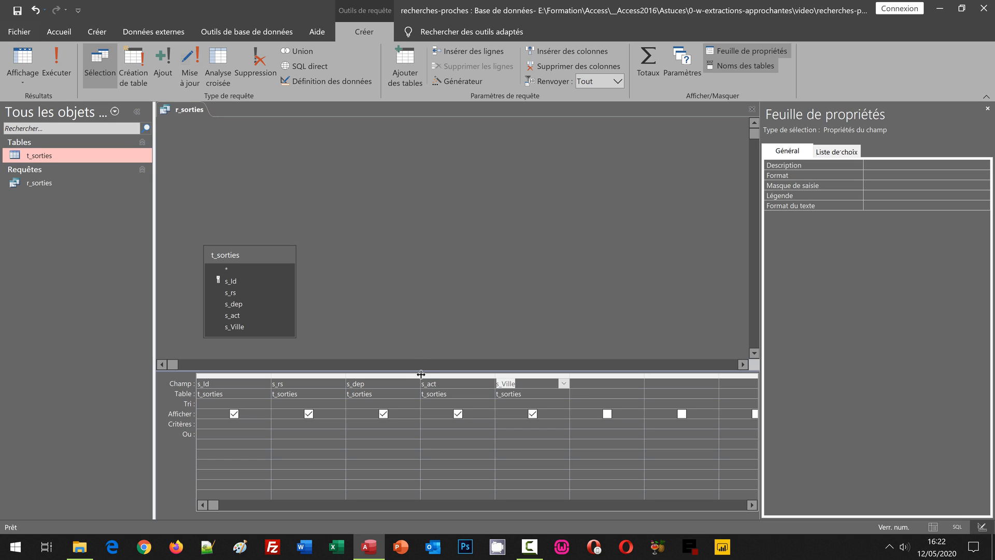
- Widen the s_dep and s_act columns and set the s_dep criterion to Comme "*" & [Quel département ?] & "*"
{"action": "left_click_drag", "start_coordinate": [421, 373], "coordinate": [503, 378]}
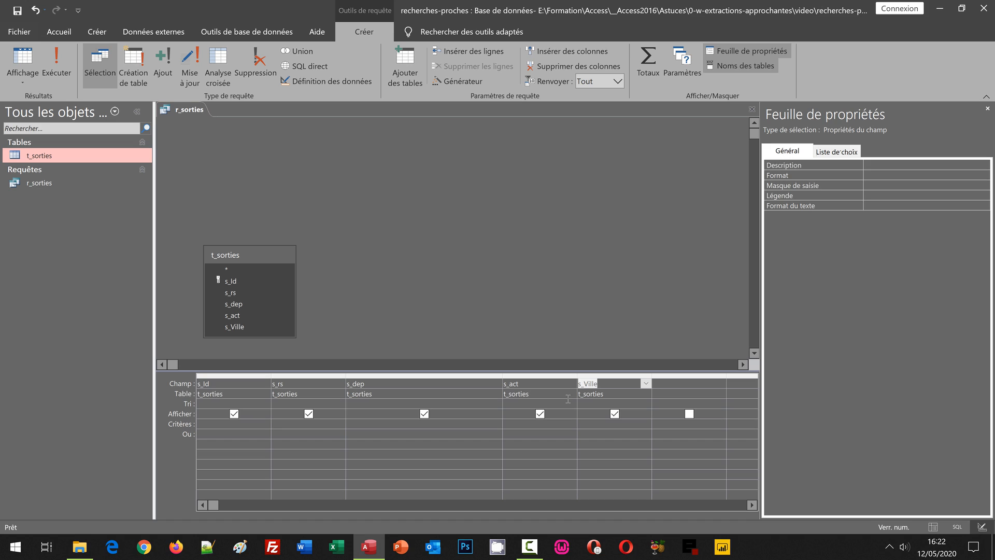
{"action": "left_click_drag", "start_coordinate": [578, 376], "coordinate": [671, 376]}
{"action": "left_click", "coordinate": [356, 426]}
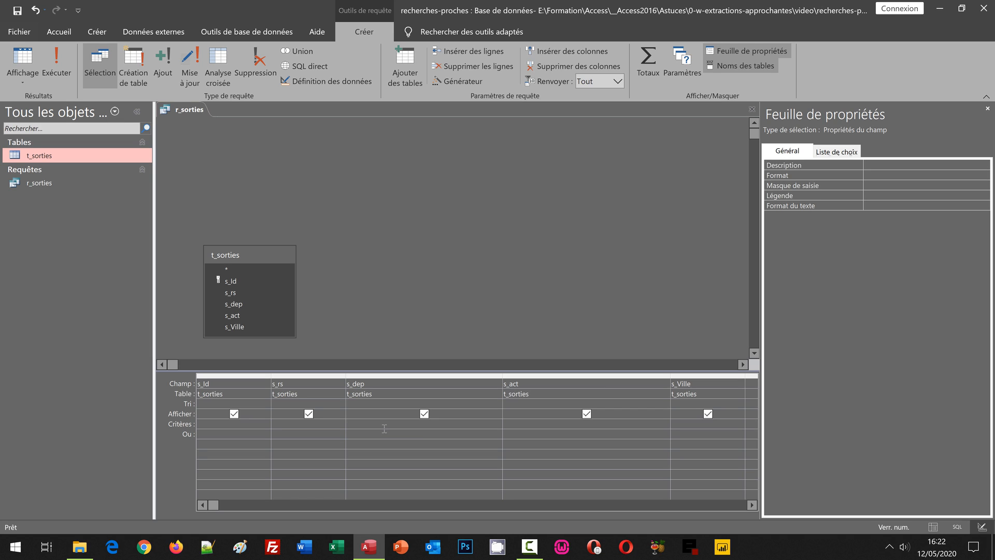
{"action": "type", "text": "Comme"}
{"action": "type", "text": "Quel département"}
{"action": "type", "text": "& \"*"}
- Copy the s_dep criterion to s_act and change it to Comme "*" & [Quelle activité ?] & "*"
{"action": "key", "text": "ctrl+a"}
{"action": "key", "text": "ctrl+c"}
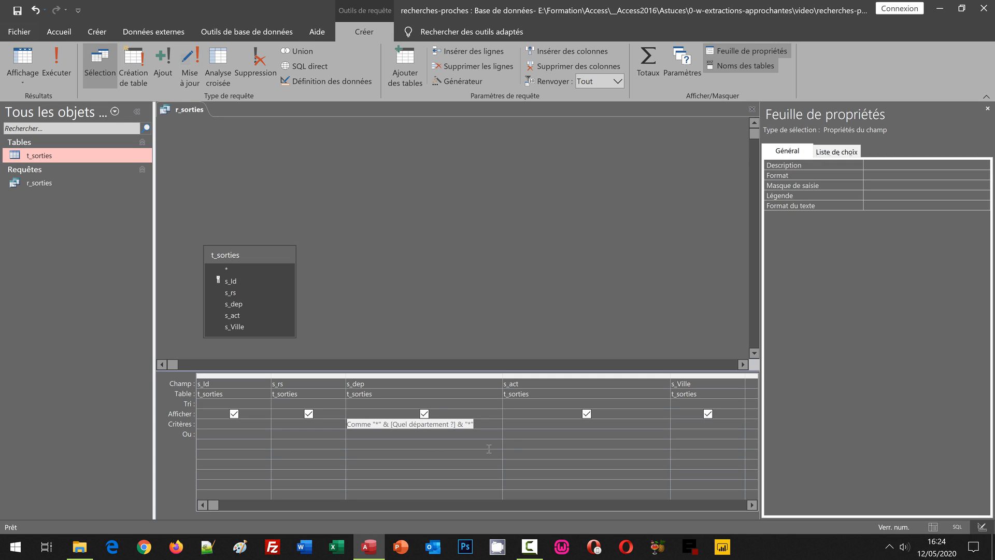
{"action": "left_click", "coordinate": [525, 424]}
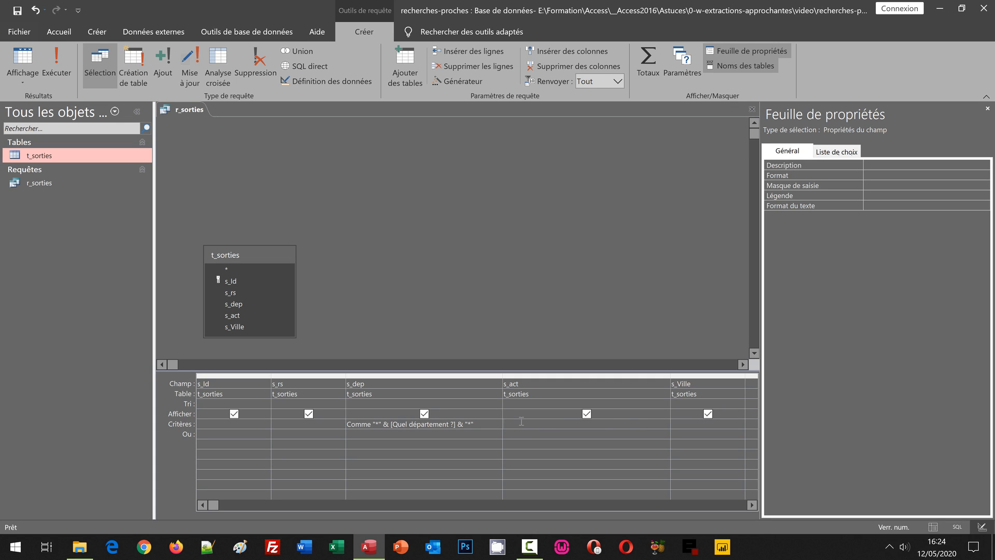
{"action": "key", "text": "ctrl+v"}
{"action": "double_click", "coordinate": [570, 424]}
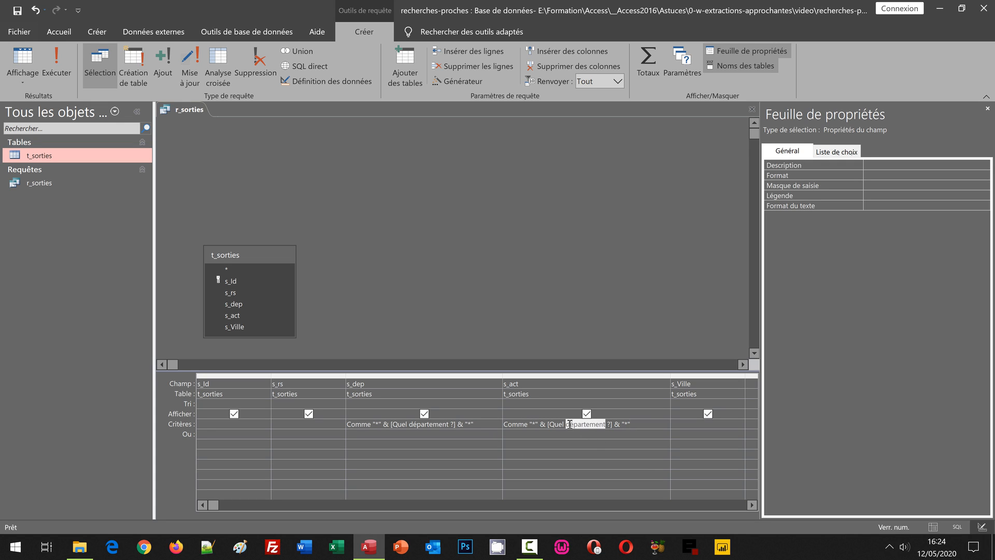
{"action": "key", "text": "BackSpace"}
{"action": "key", "text": "BackSpace"}
{"action": "type", "text": "le activité"}
- Run the query with 26 as the department and Parc as the activity, and examine the activities returned
{"action": "left_click", "coordinate": [56, 71]}
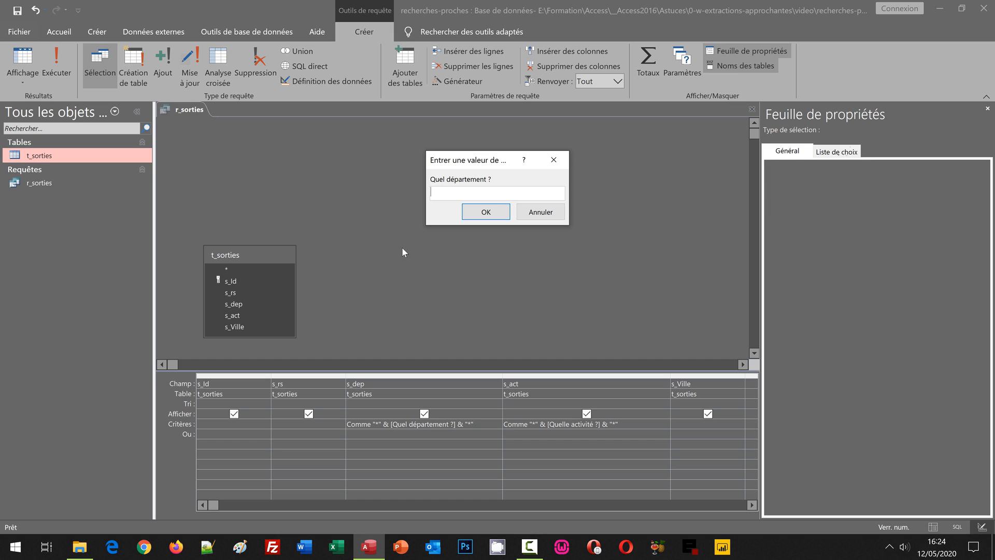
{"action": "left_click_drag", "start_coordinate": [472, 153], "coordinate": [373, 243]}
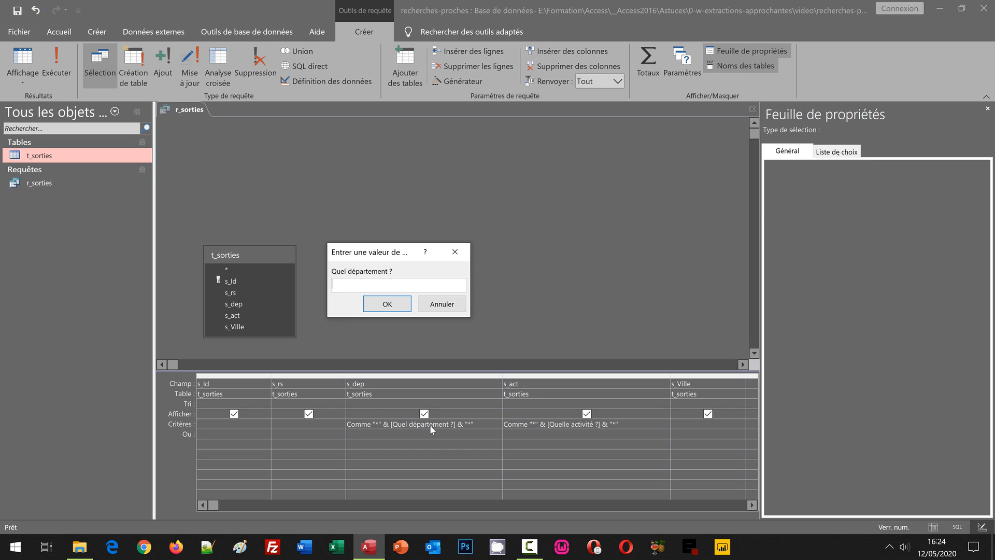
{"action": "type", "text": "26"}
{"action": "key", "text": "Return"}
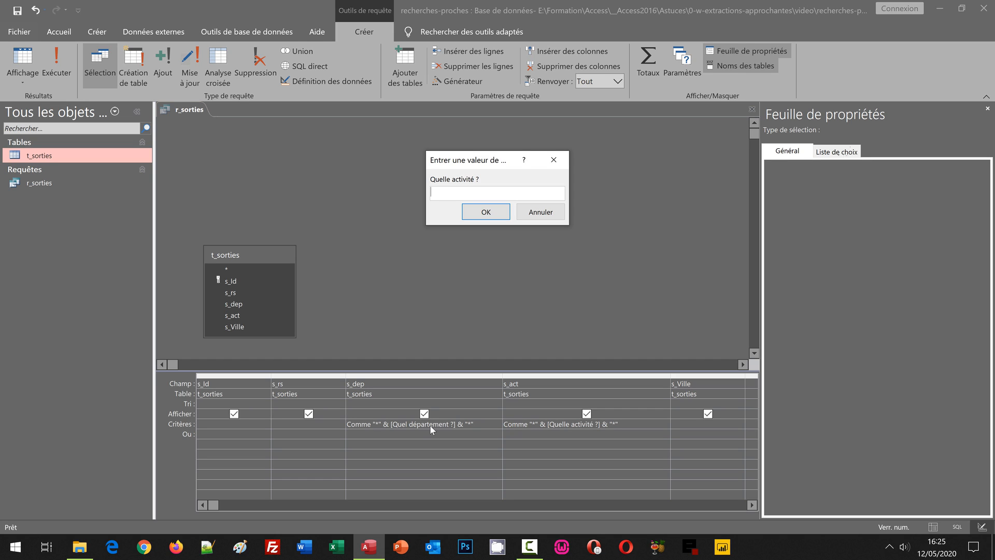
{"action": "type", "text": "Parc"}
{"action": "key", "text": "Return"}
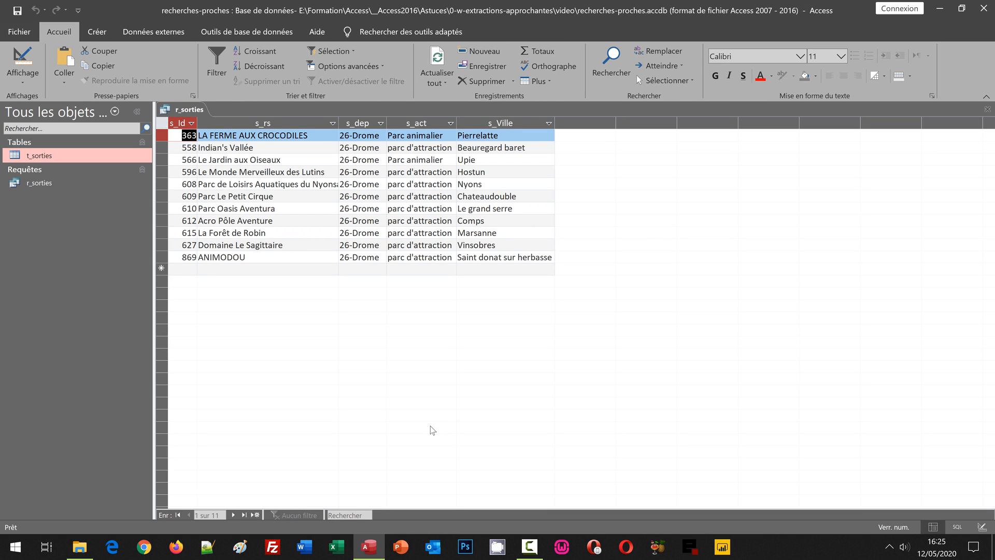
{"action": "left_click", "coordinate": [427, 159]}
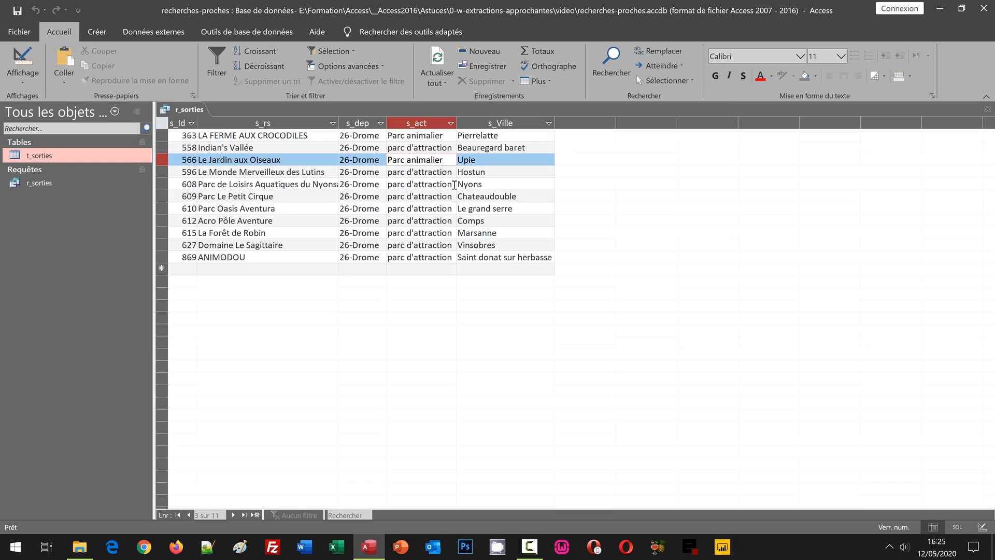